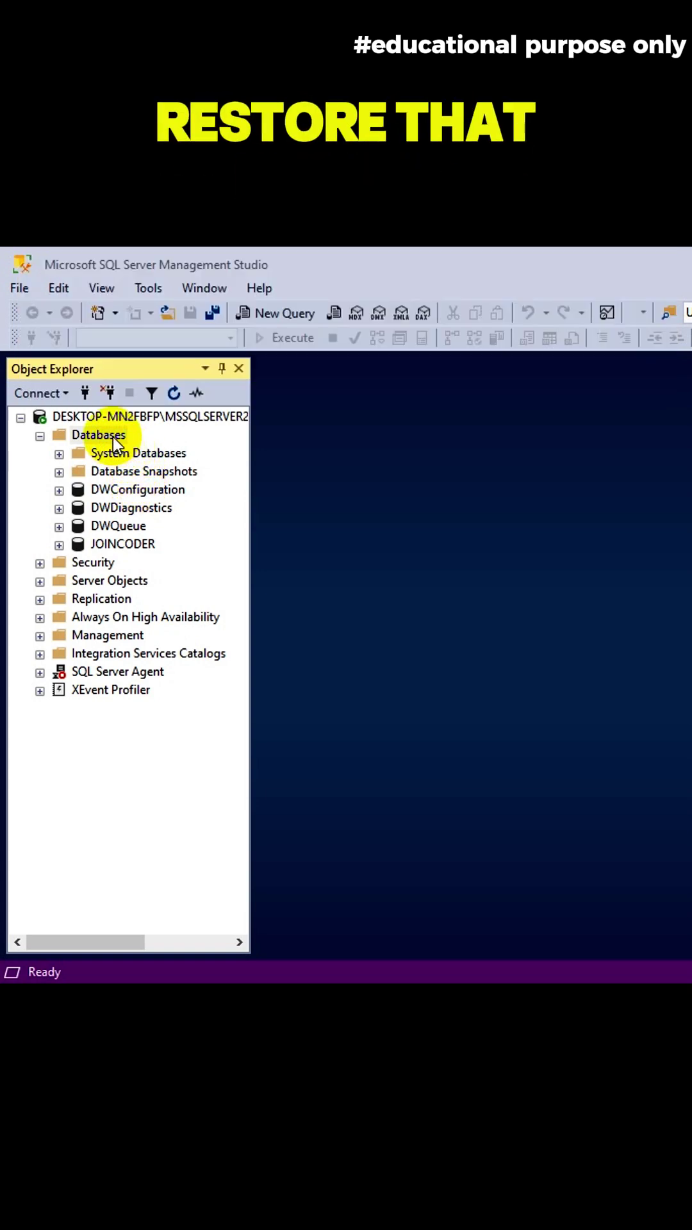
Open Restore Database from the Databases node's context menu in Object Explorer.
{"action": "right_click", "coordinate": [112, 435]}
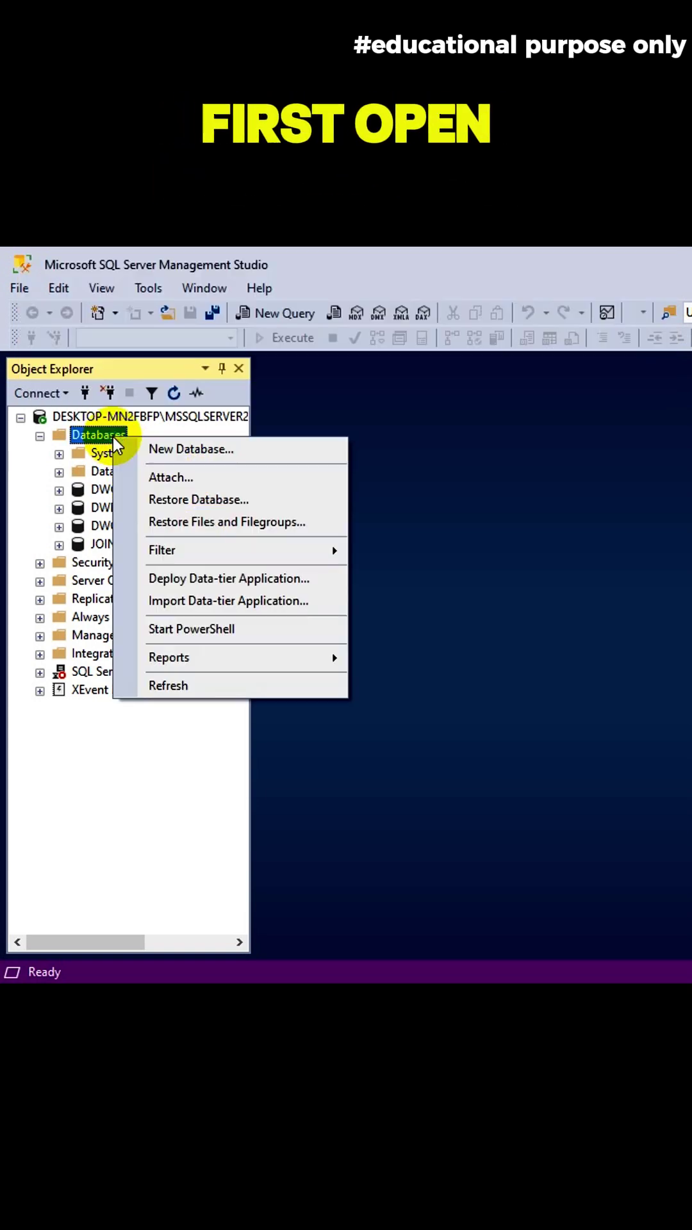
{"action": "left_click", "coordinate": [194, 499]}
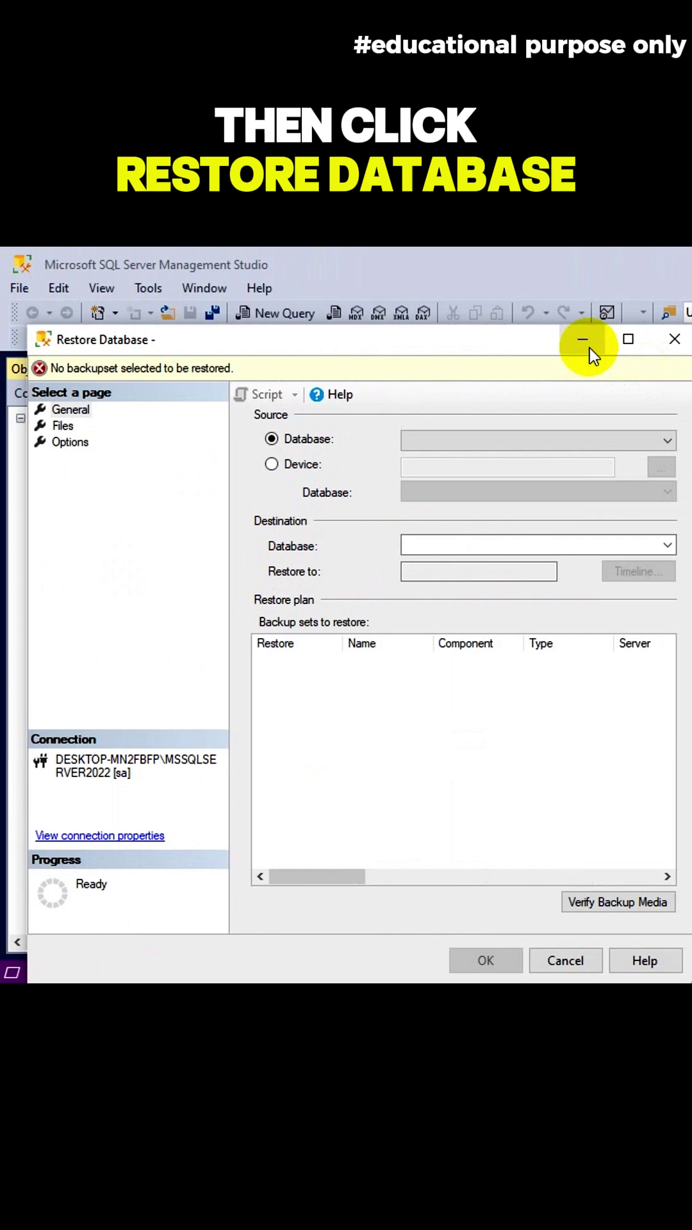
Add D:\DataBackup\AdventureWorks2019.bak as the backup device to restore from.
{"action": "left_click_drag", "start_coordinate": [589, 347], "coordinate": [569, 326]}
{"action": "left_click", "coordinate": [251, 445]}
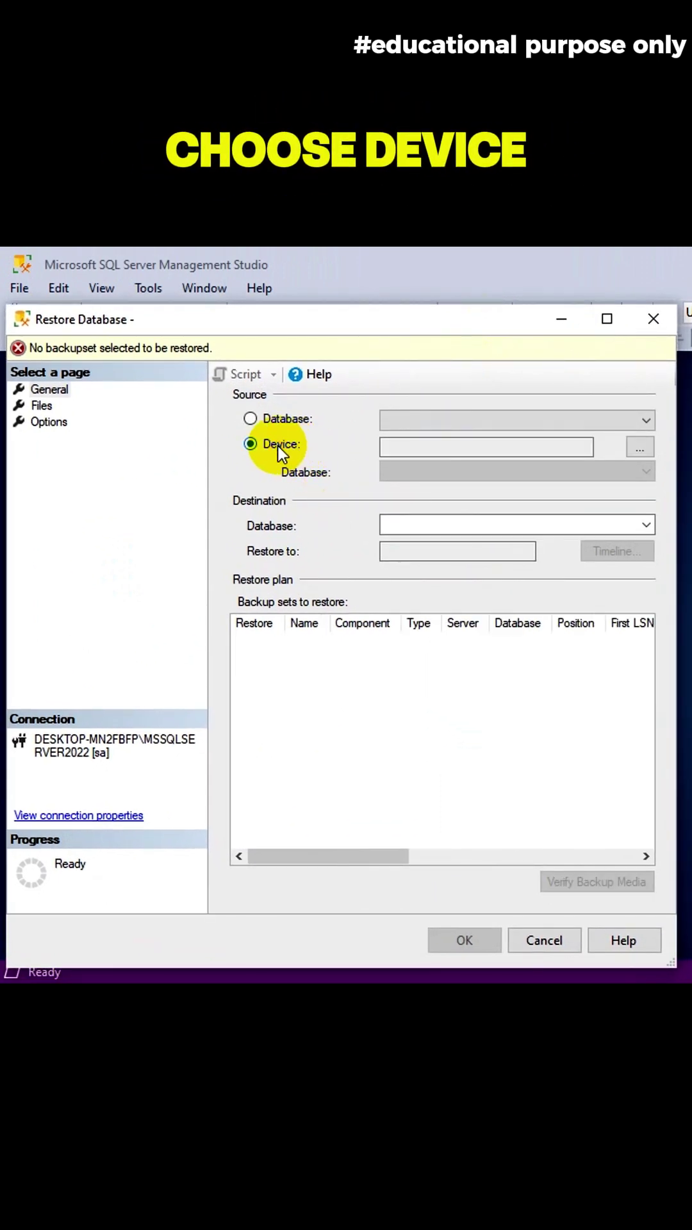
{"action": "left_click", "coordinate": [640, 447]}
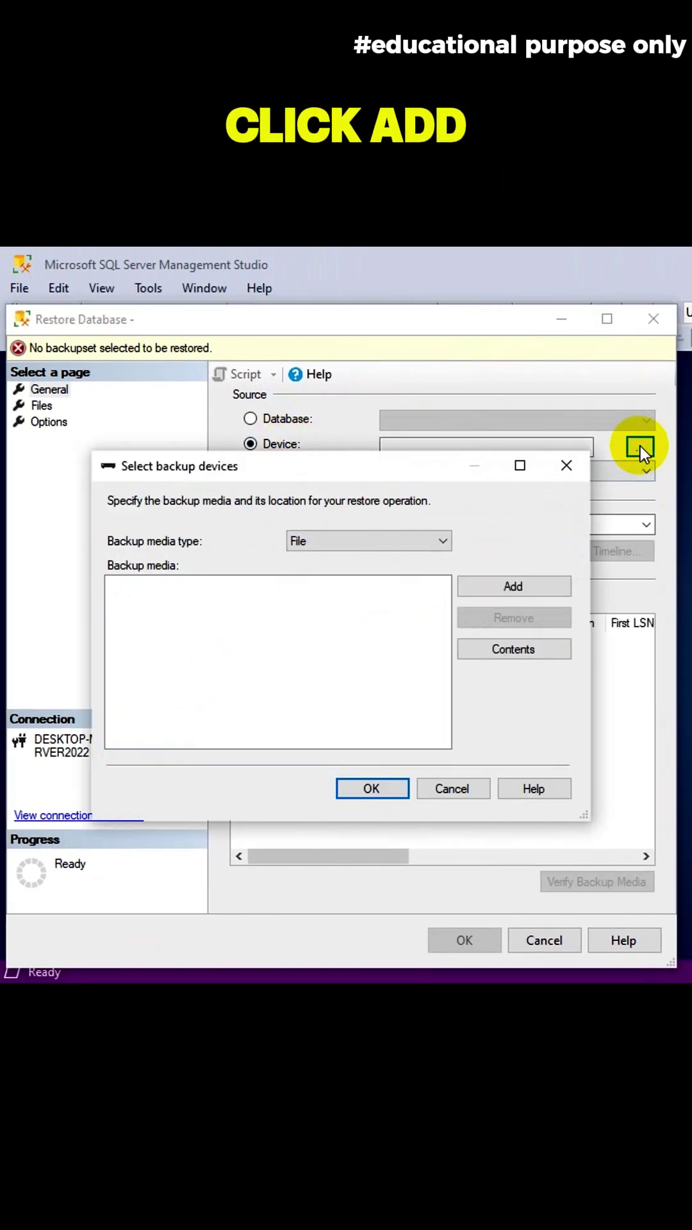
{"action": "scroll", "coordinate": [259, 628], "scroll_direction": "down", "scroll_amount": 5}
{"action": "scroll", "coordinate": [136, 762], "scroll_direction": "down", "scroll_amount": 5}
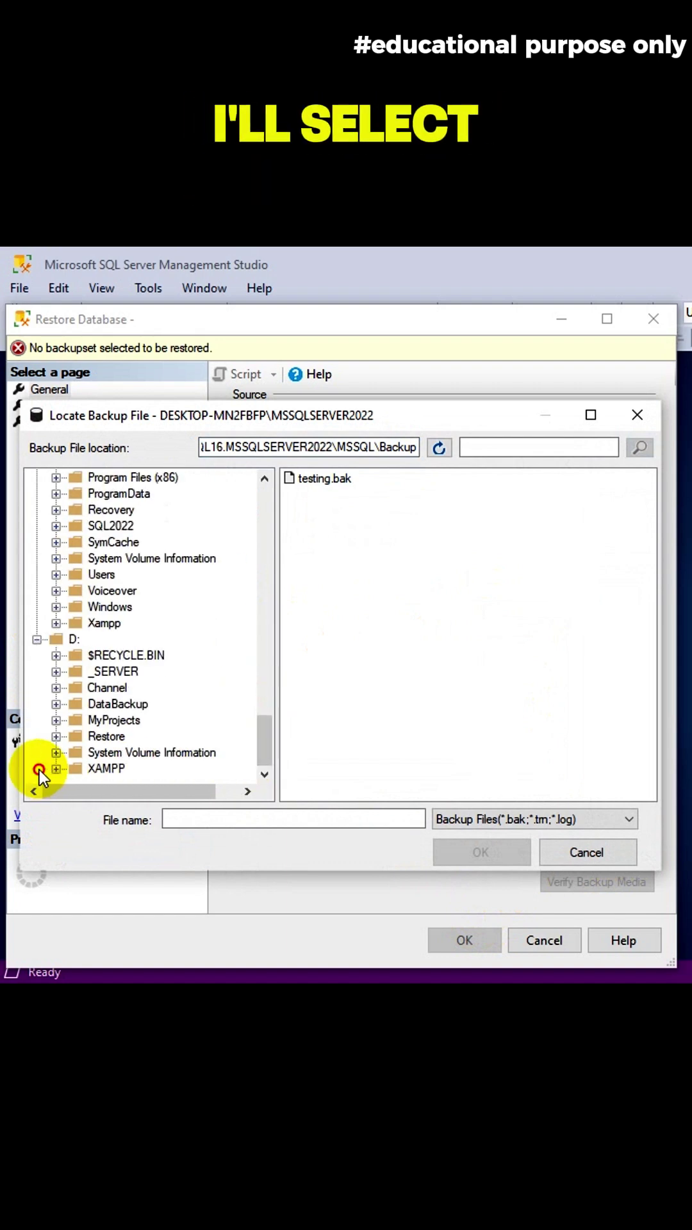
{"action": "left_click", "coordinate": [118, 703]}
{"action": "left_click", "coordinate": [369, 529]}
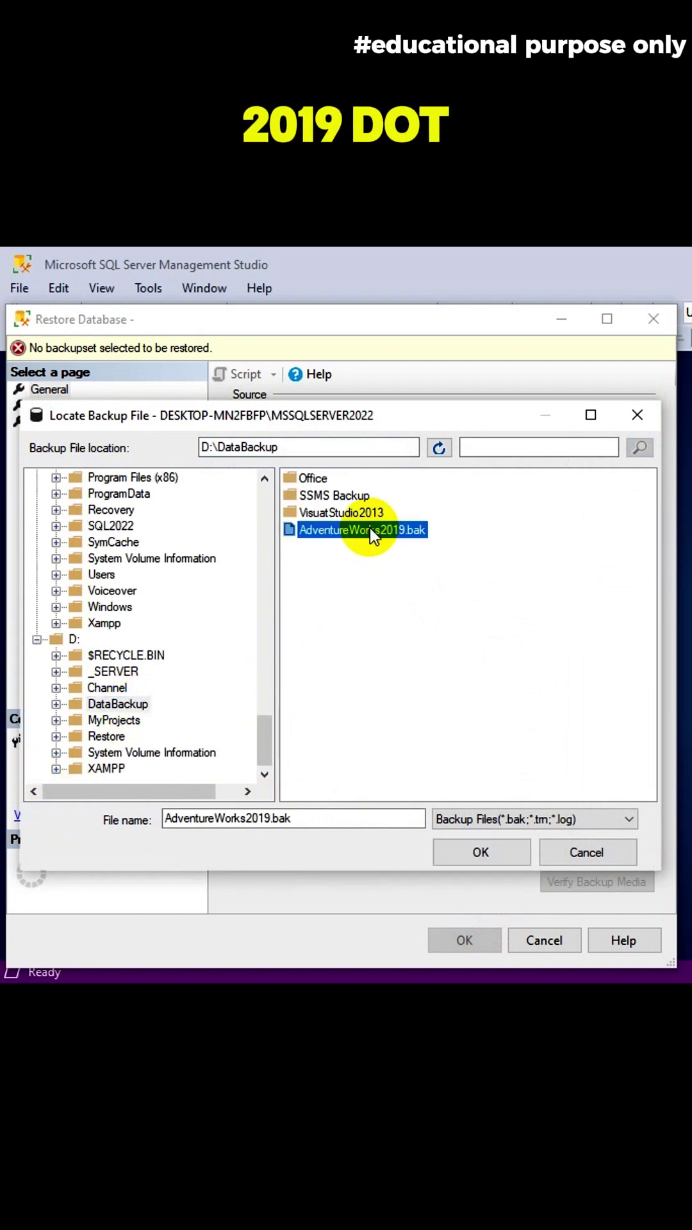
{"action": "left_click", "coordinate": [489, 849]}
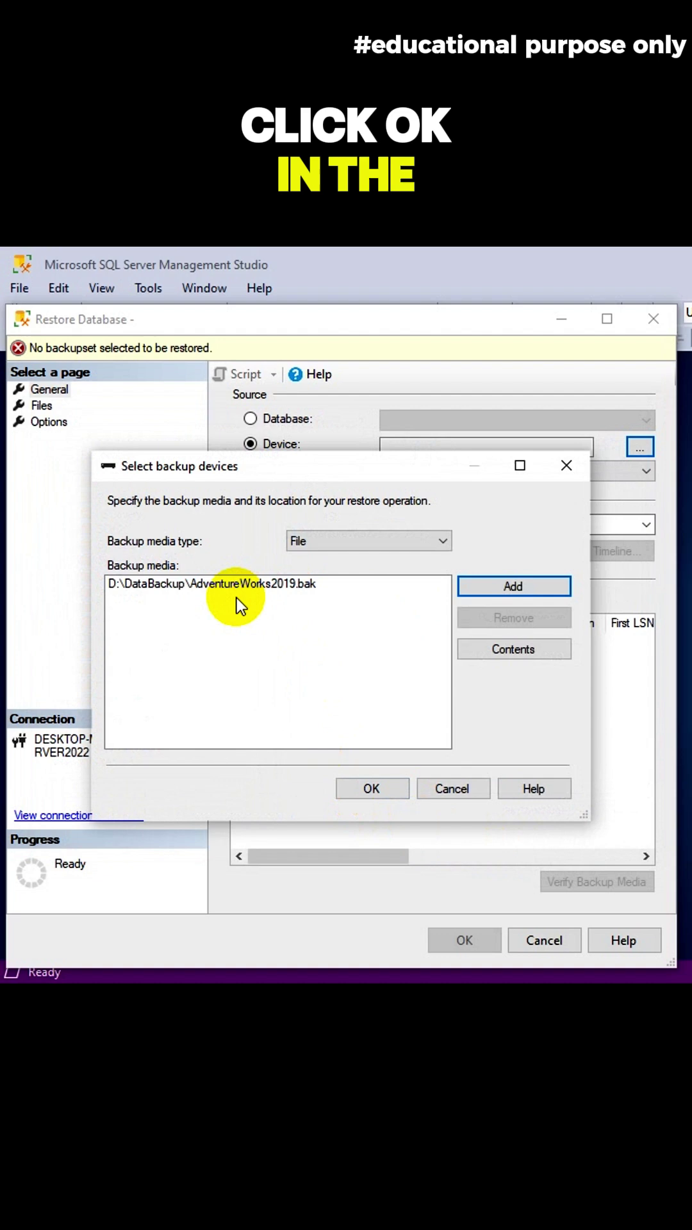
{"action": "left_click", "coordinate": [371, 789]}
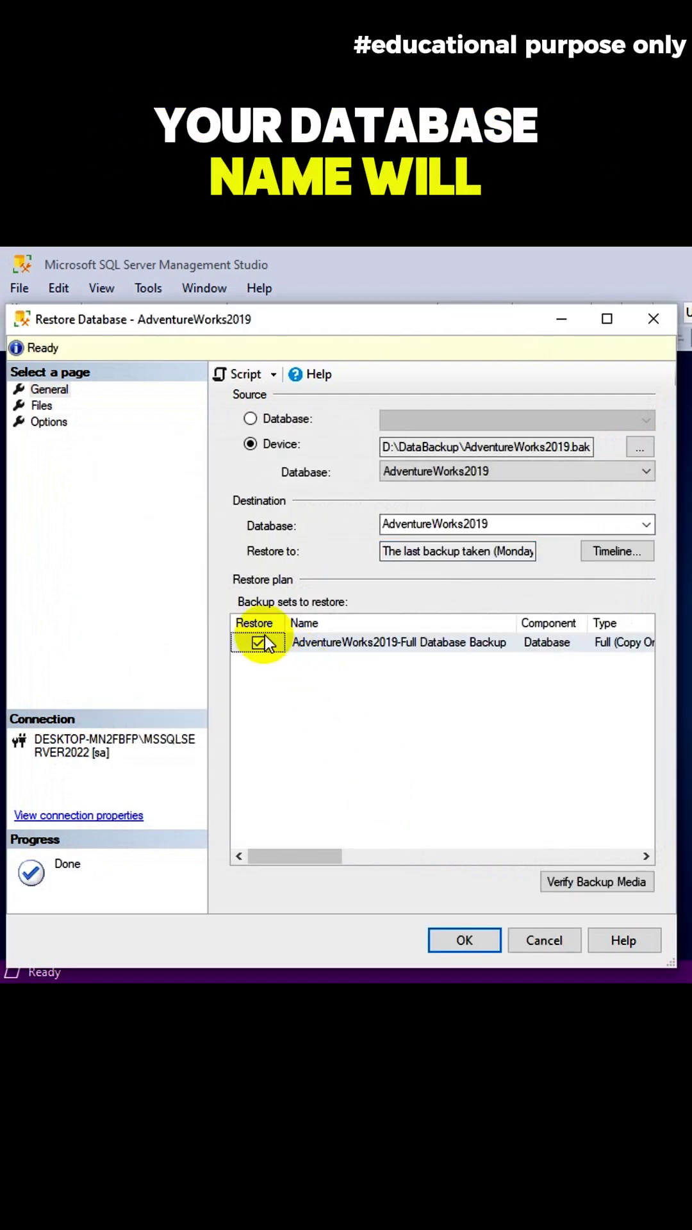
Enable 'Relocate all files to folder' and check the log folder's DATA path via Run.
{"action": "left_click", "coordinate": [42, 406]}
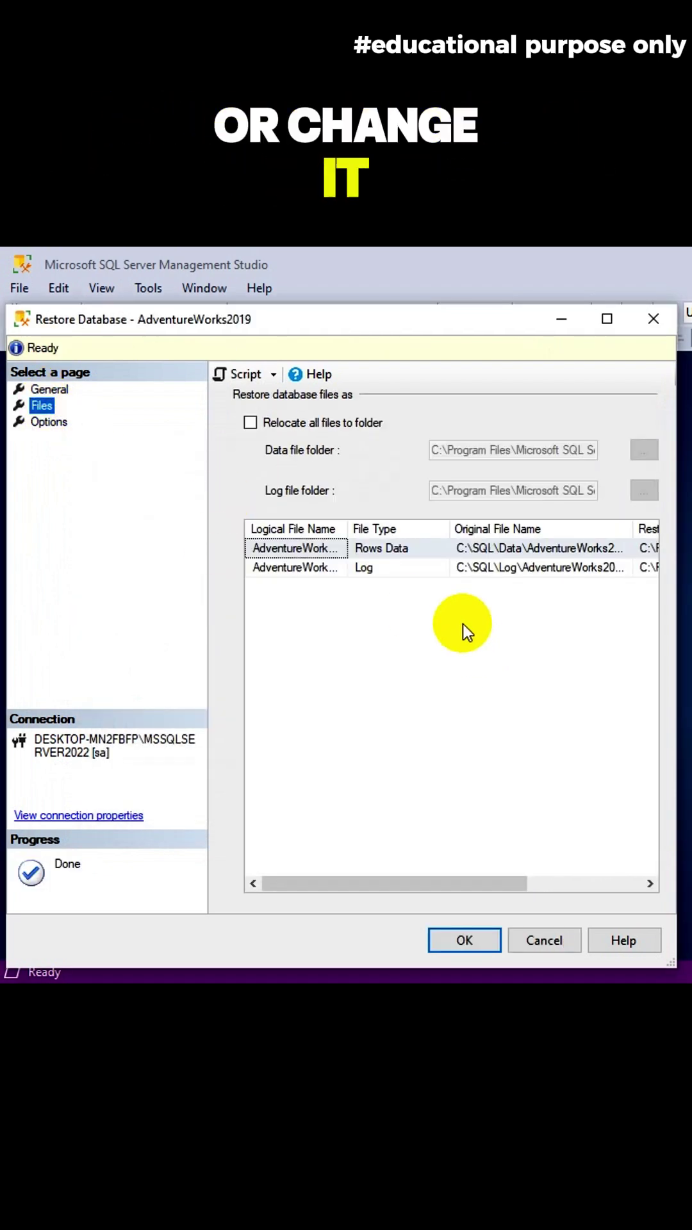
{"action": "left_click", "coordinate": [251, 423]}
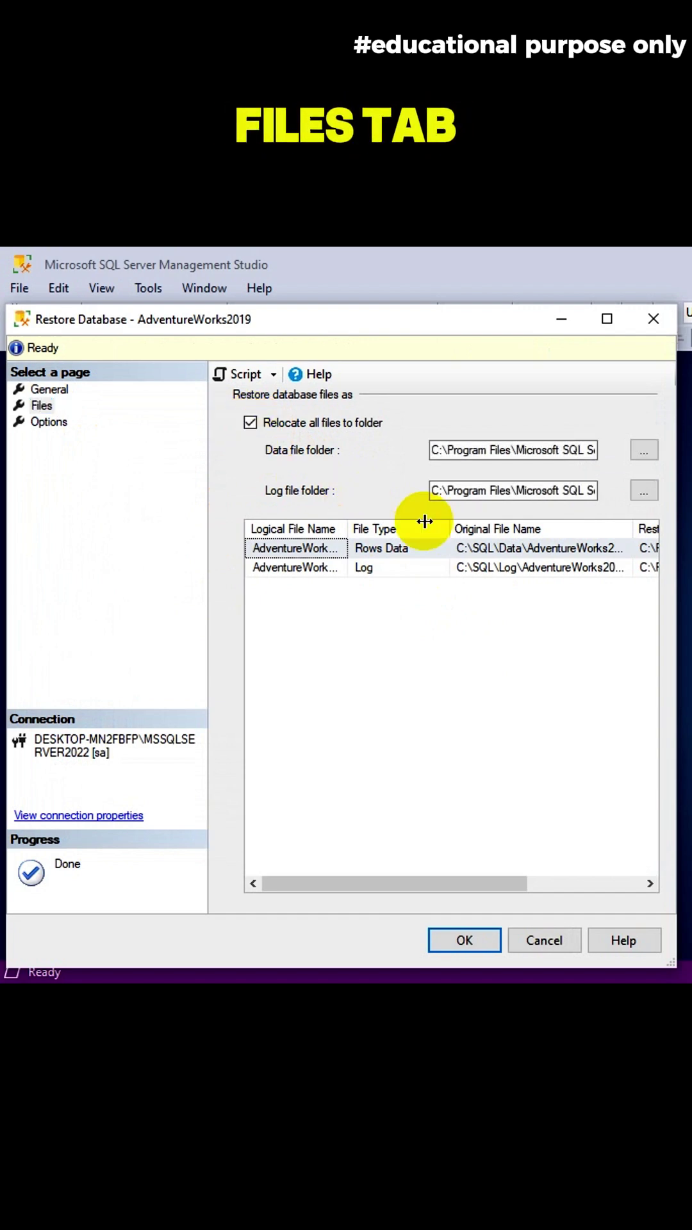
{"action": "left_click_drag", "start_coordinate": [483, 886], "coordinate": [580, 883]}
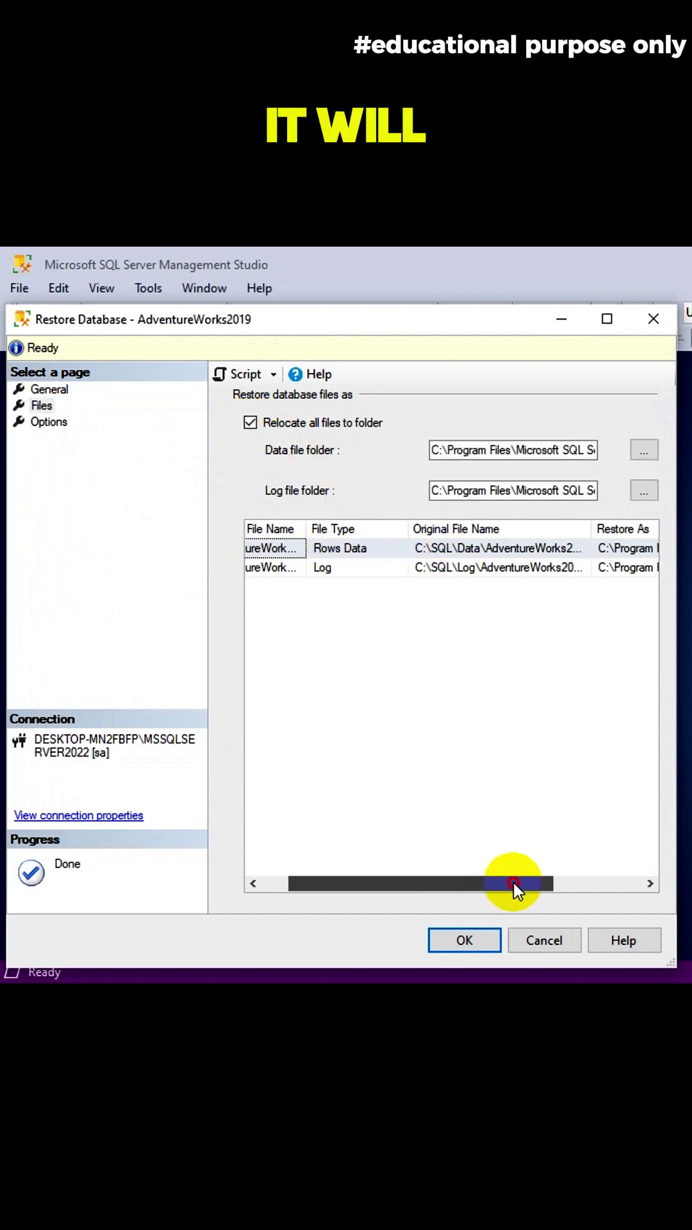
{"action": "left_click_drag", "start_coordinate": [432, 490], "coordinate": [633, 505]}
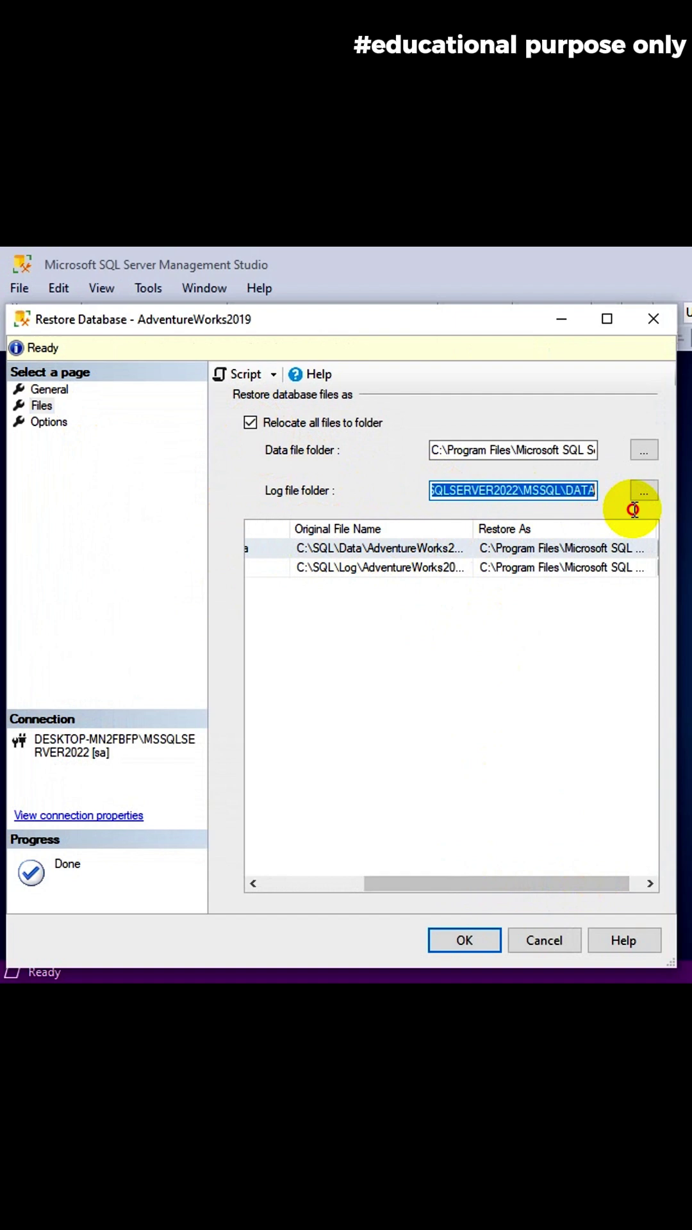
{"action": "key", "text": "super+r"}
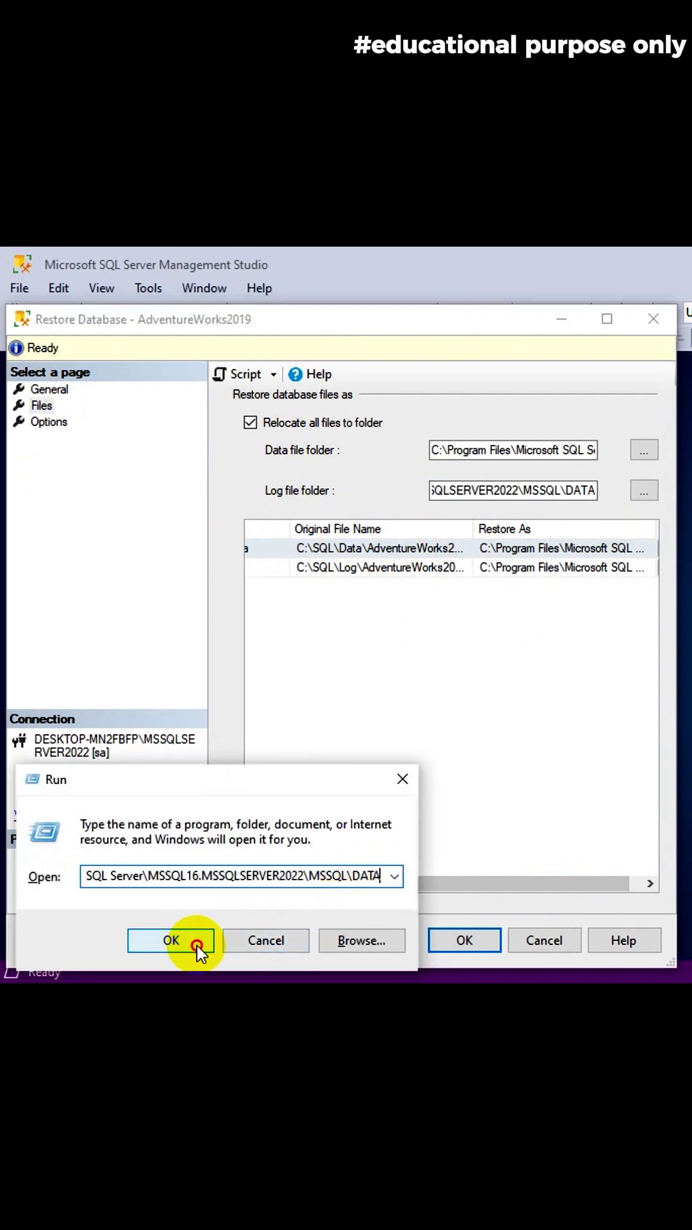
{"action": "left_click", "coordinate": [198, 945]}
{"action": "left_click", "coordinate": [538, 362]}
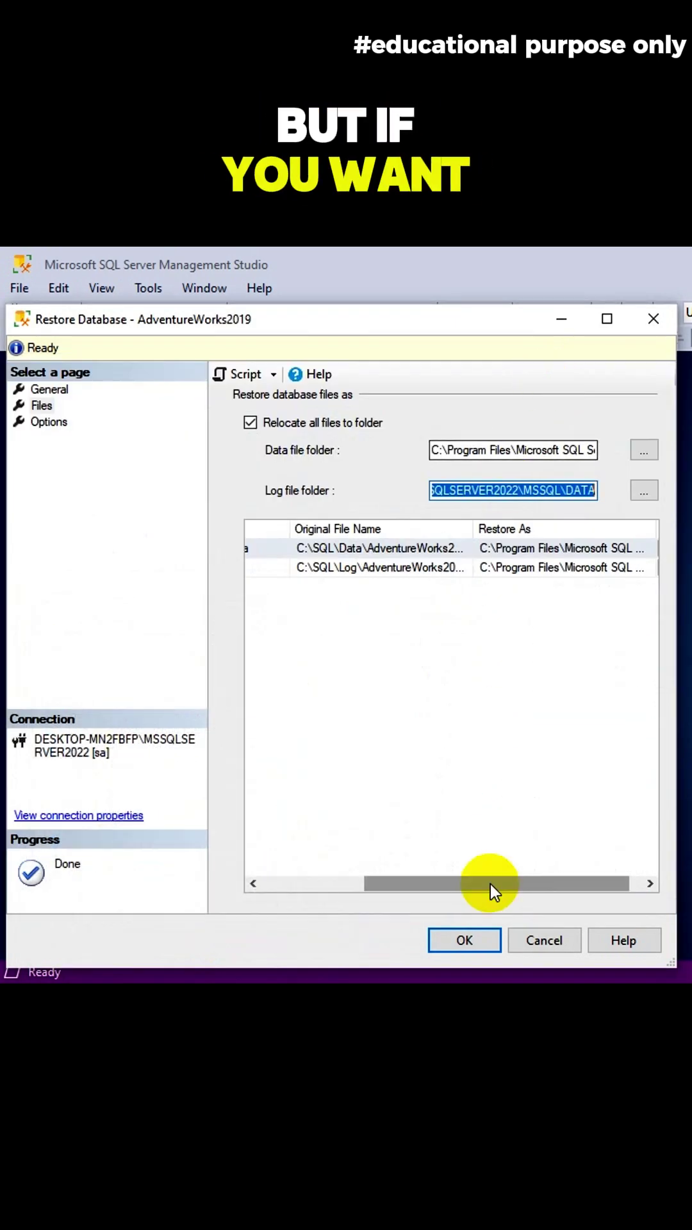
{"action": "left_click", "coordinate": [485, 550]}
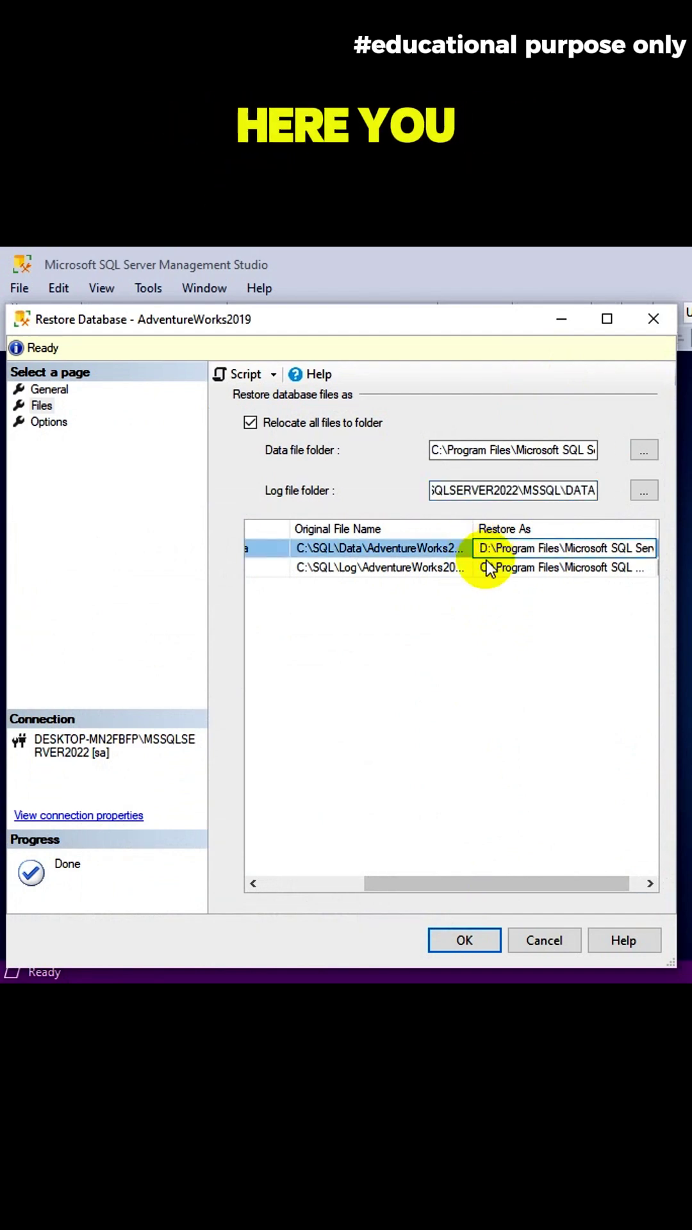
Edit the data and log Restore As paths, then uncheck 'Relocate all files to folder'.
{"action": "left_click_drag", "start_coordinate": [486, 550], "coordinate": [596, 549]}
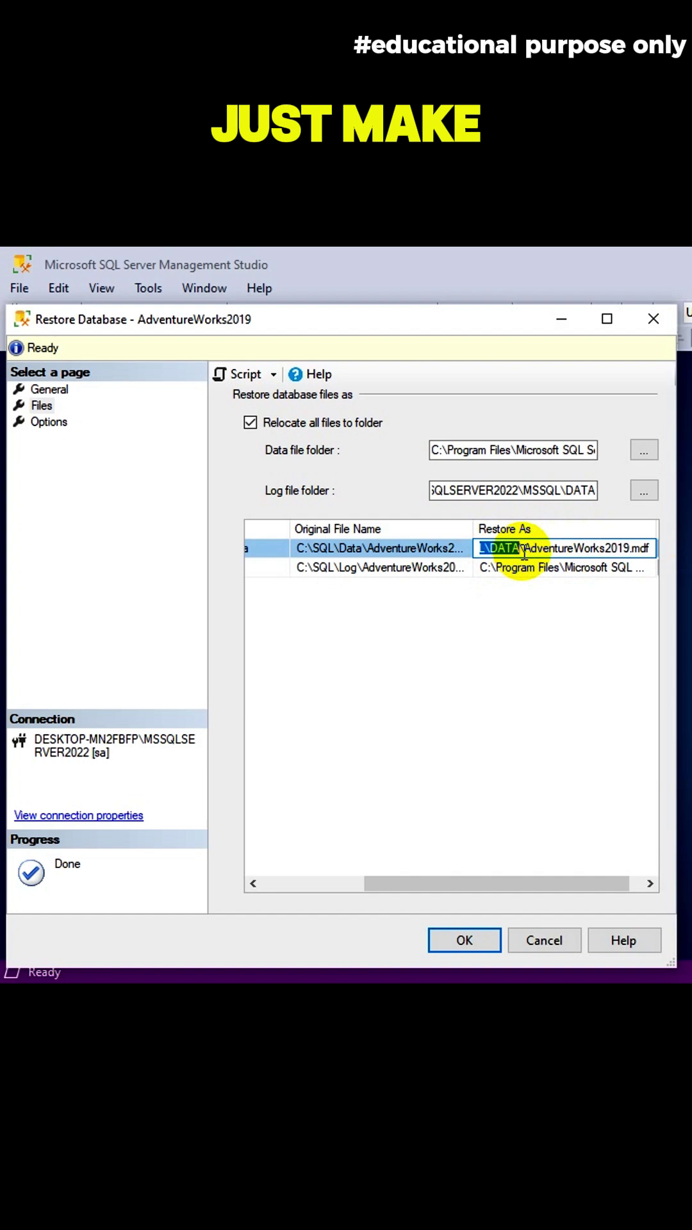
{"action": "type", "text": "D:\\"}
{"action": "left_click", "coordinate": [586, 569]}
{"action": "left_click", "coordinate": [481, 567]}
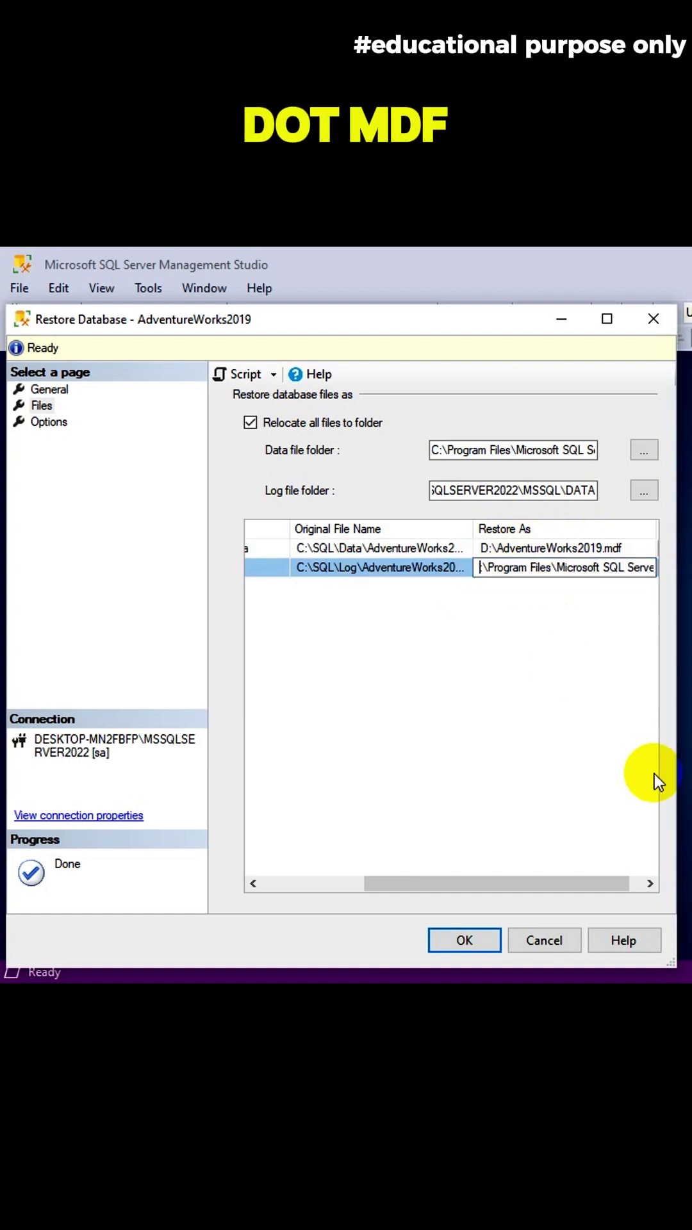
{"action": "type", "text": "D:"}
{"action": "left_click_drag", "start_coordinate": [501, 569], "coordinate": [508, 577]}
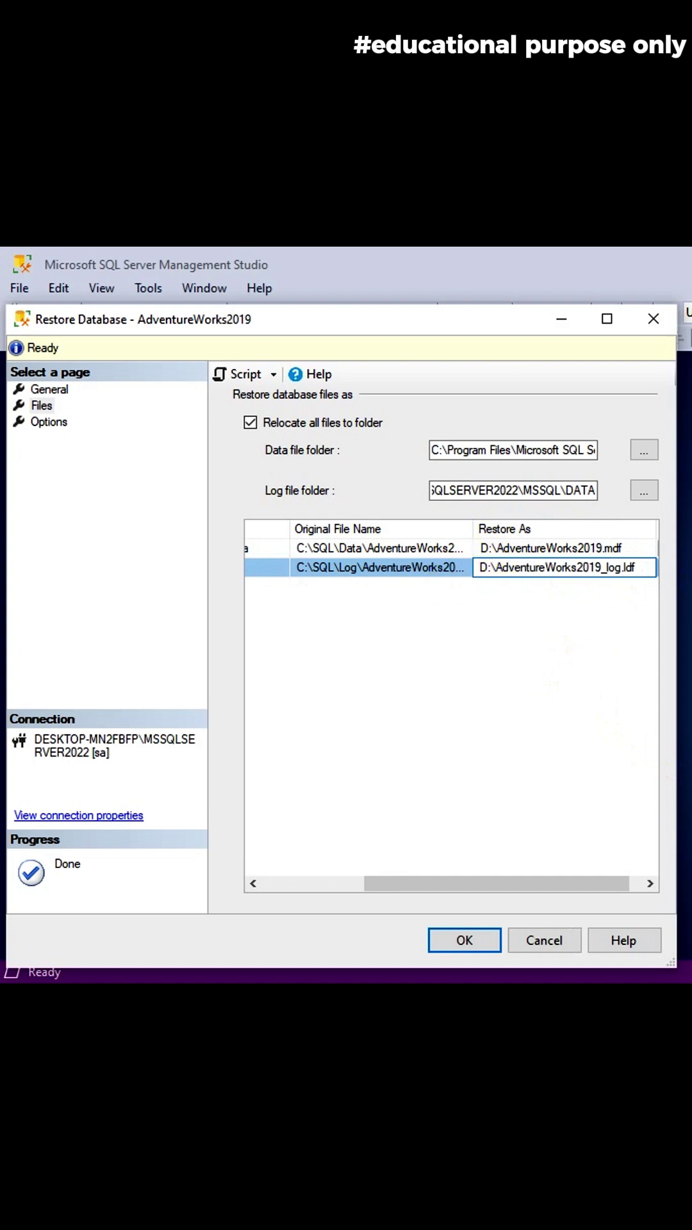
{"action": "left_click", "coordinate": [308, 421]}
Leave overwrite off on the Options page, run the restore and dismiss the success message.
{"action": "left_click", "coordinate": [48, 422]}
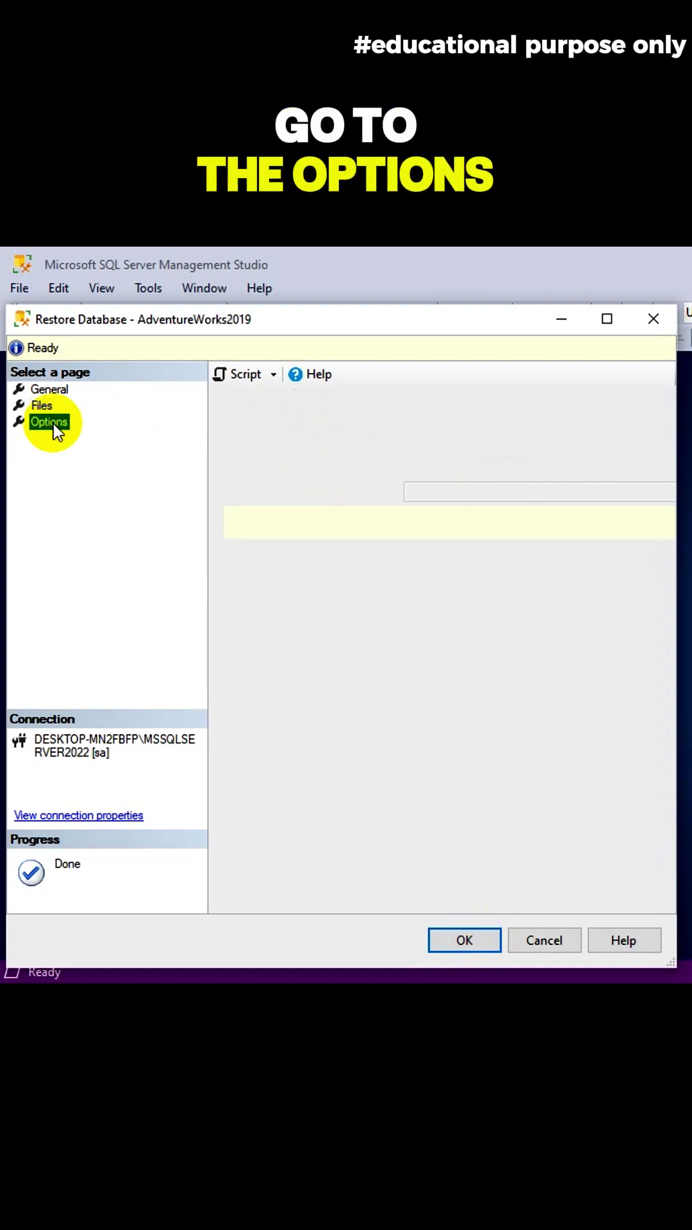
{"action": "left_click", "coordinate": [250, 419]}
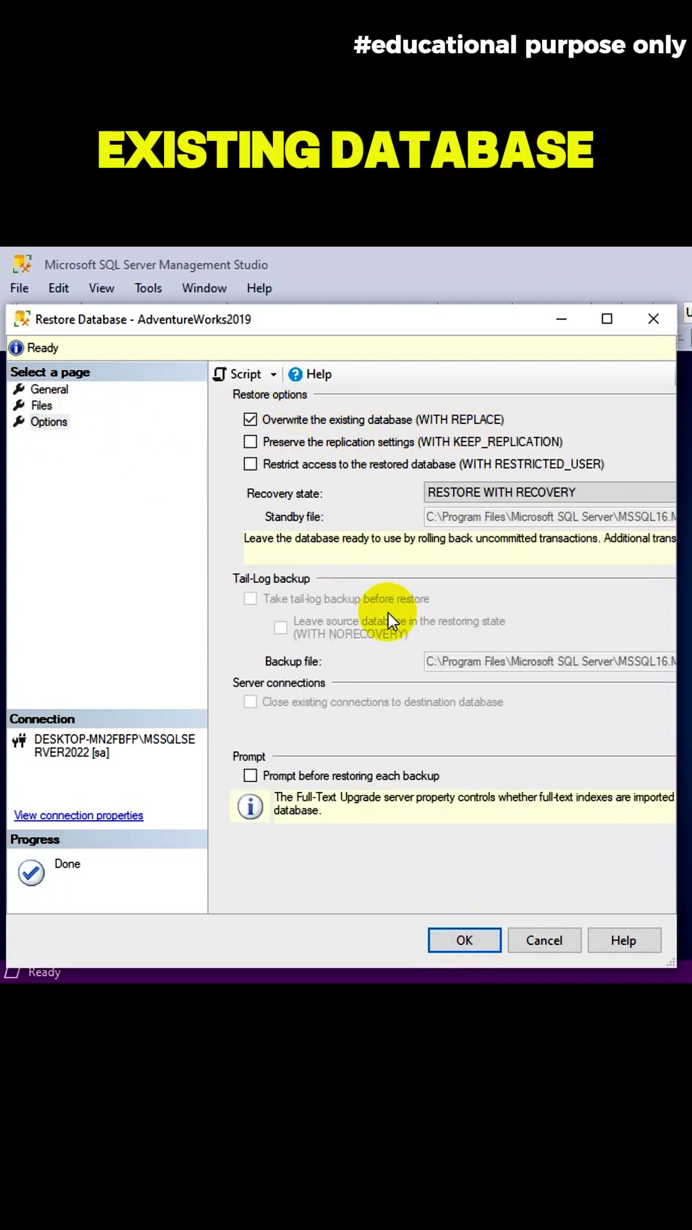
{"action": "left_click", "coordinate": [250, 419]}
{"action": "left_click", "coordinate": [464, 940]}
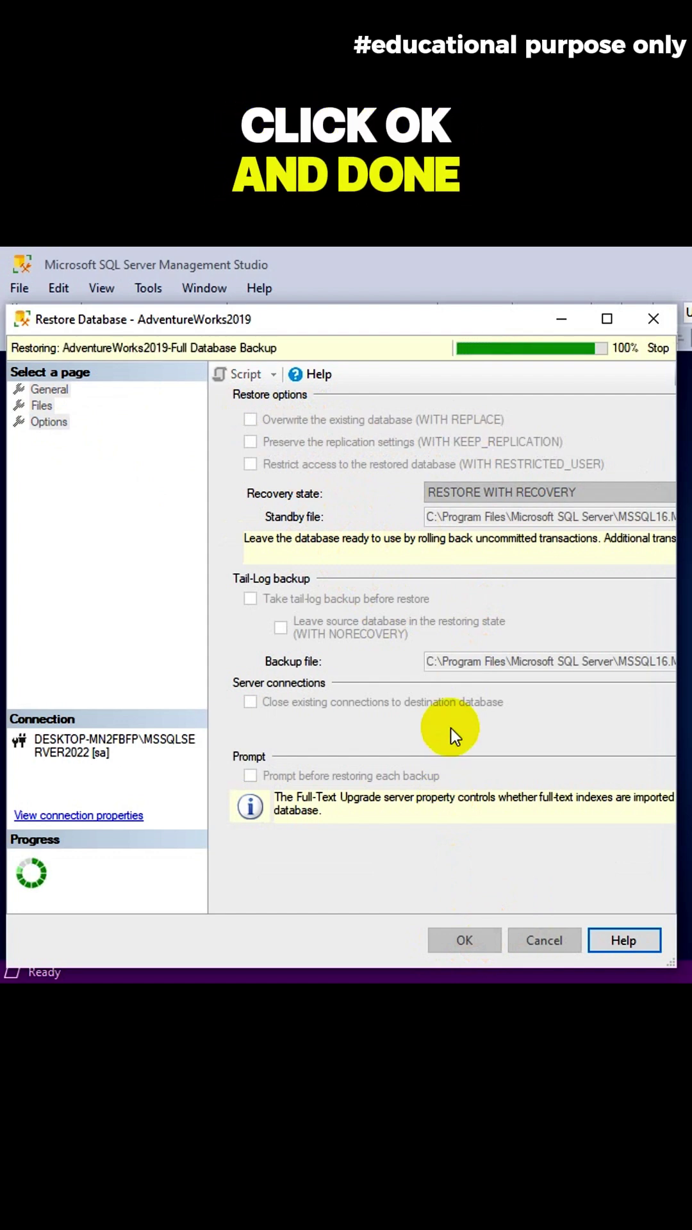
{"action": "left_click", "coordinate": [499, 707]}
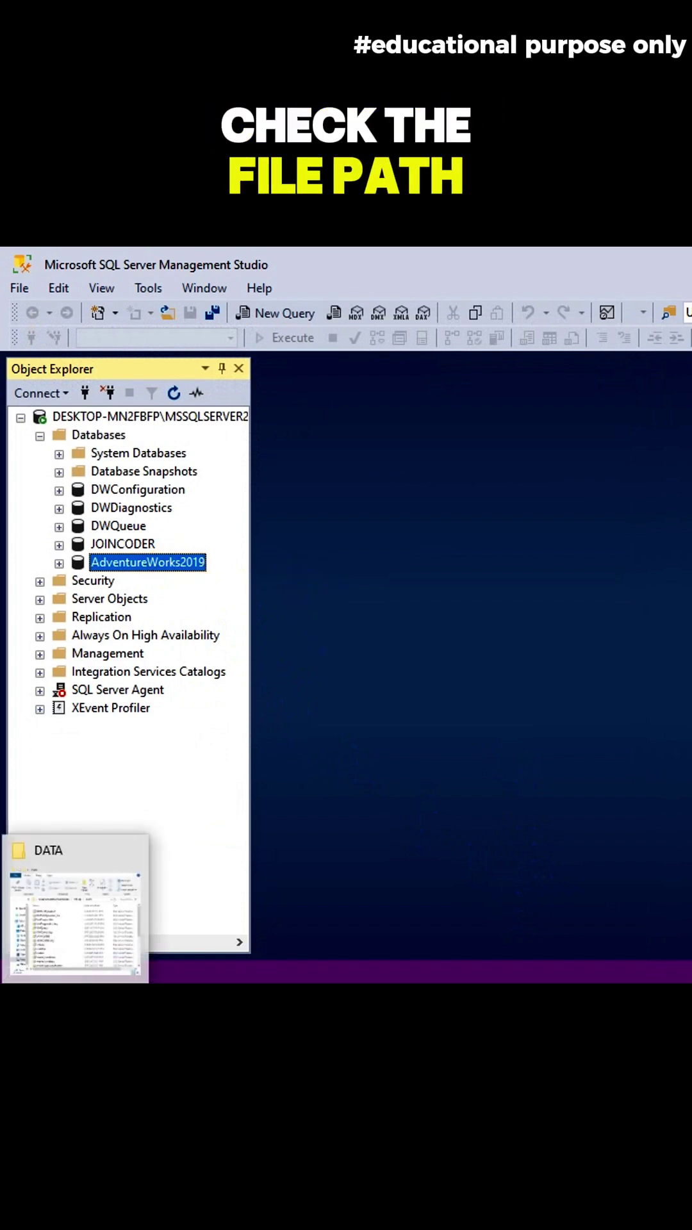
Check the DATA folder for the AdventureWorks2019 data and log files.
{"action": "left_click", "coordinate": [70, 922]}
{"action": "left_click", "coordinate": [187, 579]}
{"action": "left_click", "coordinate": [213, 602]}
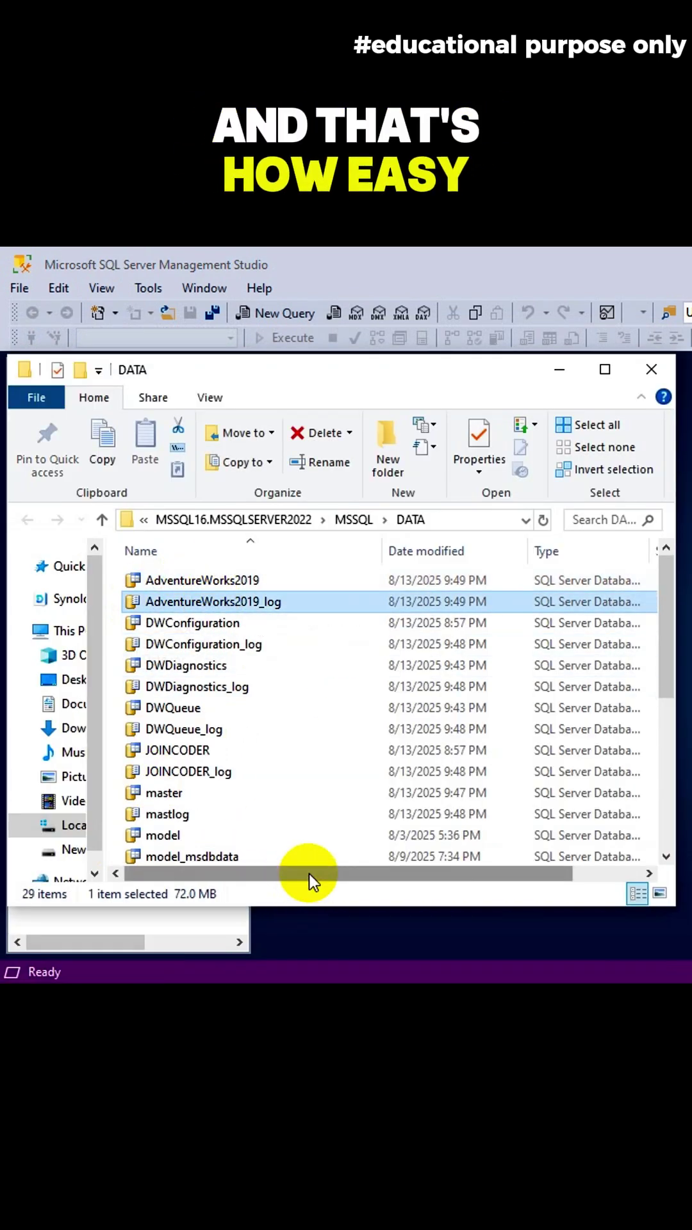